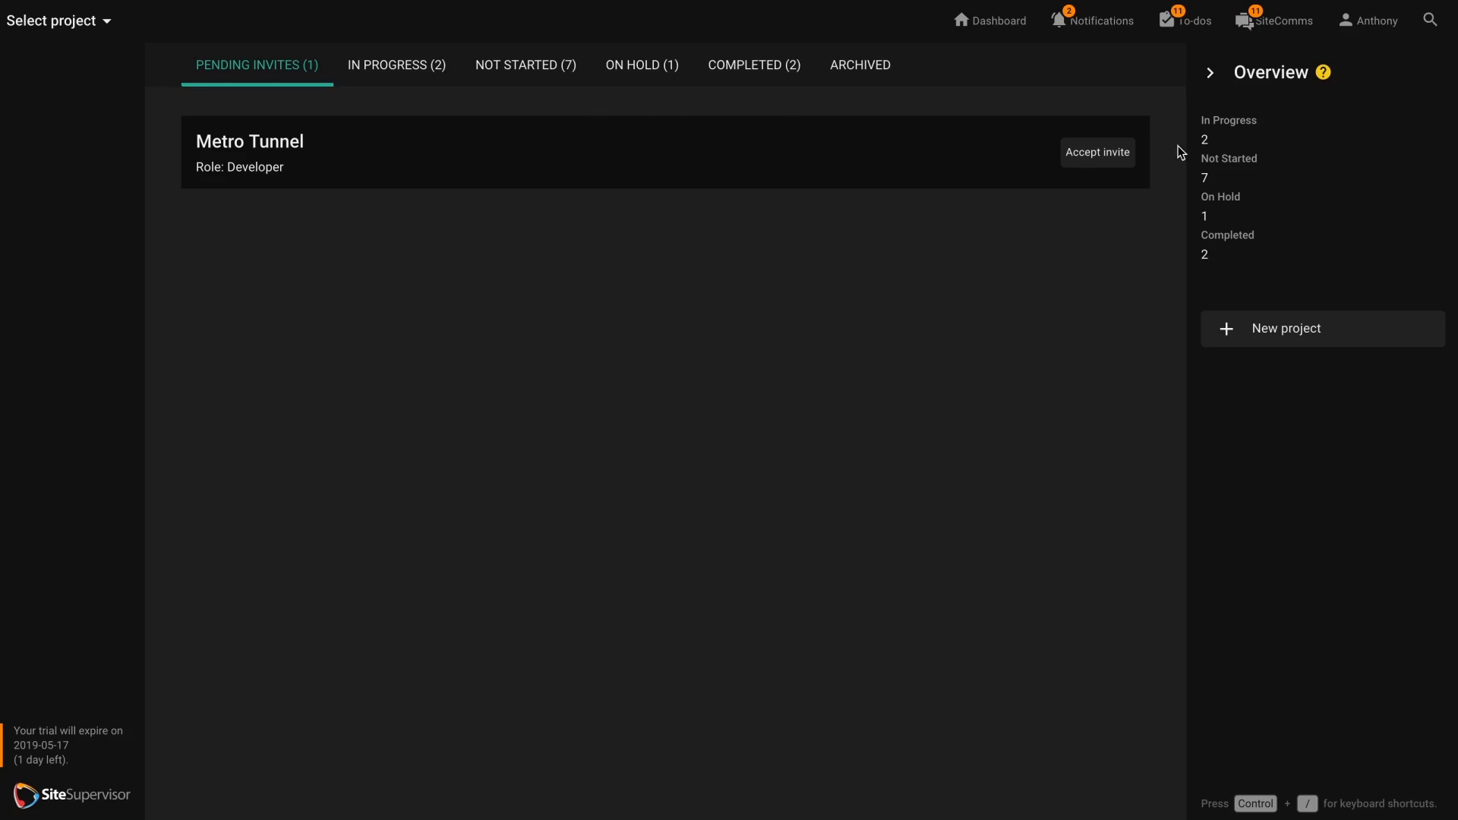
Accept the Metro Tunnel invitation and add the third, fifth and seventh available employees to the project.
click(1130, 156)
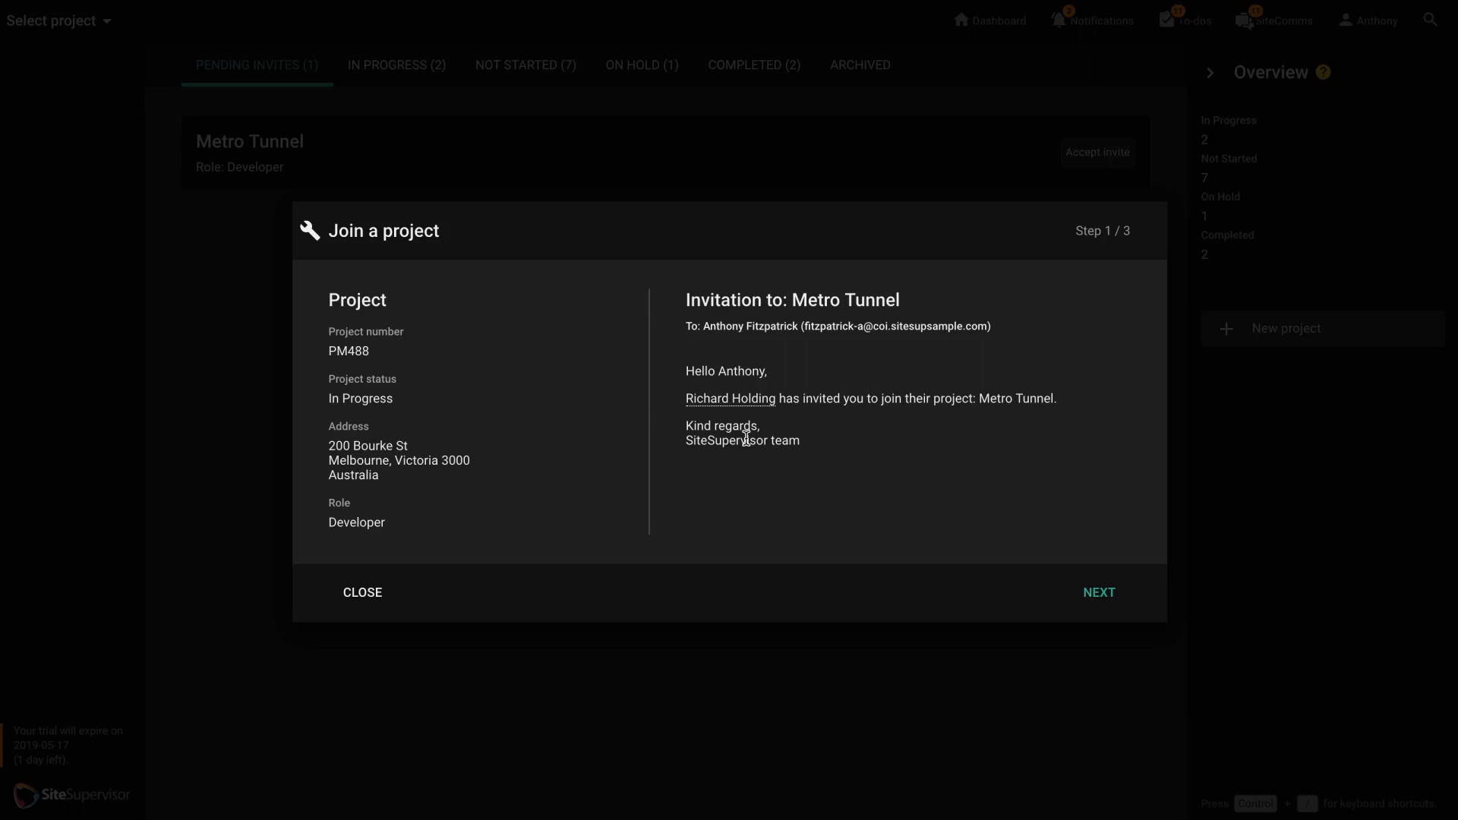
click(1096, 603)
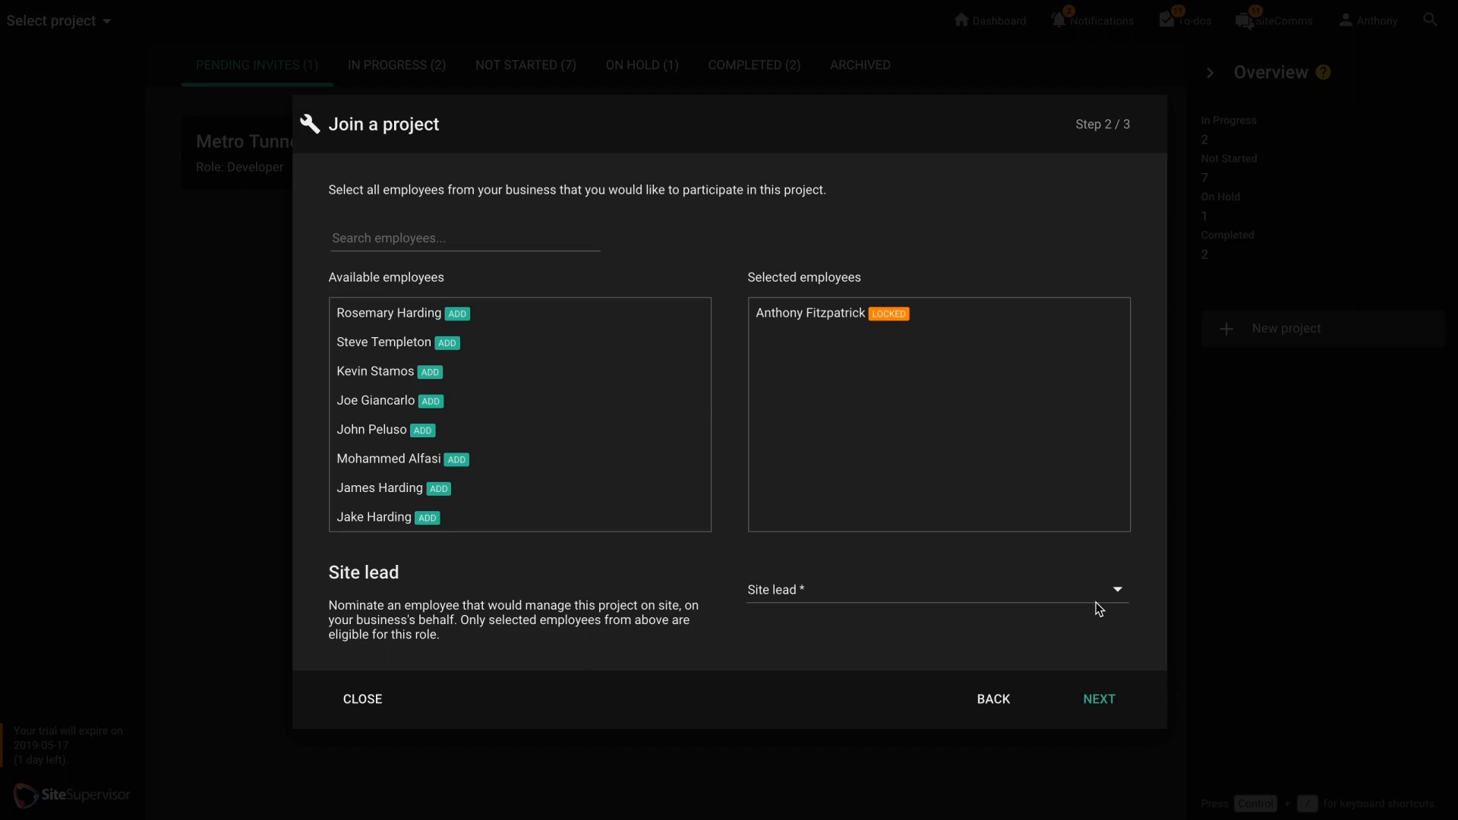
click(410, 382)
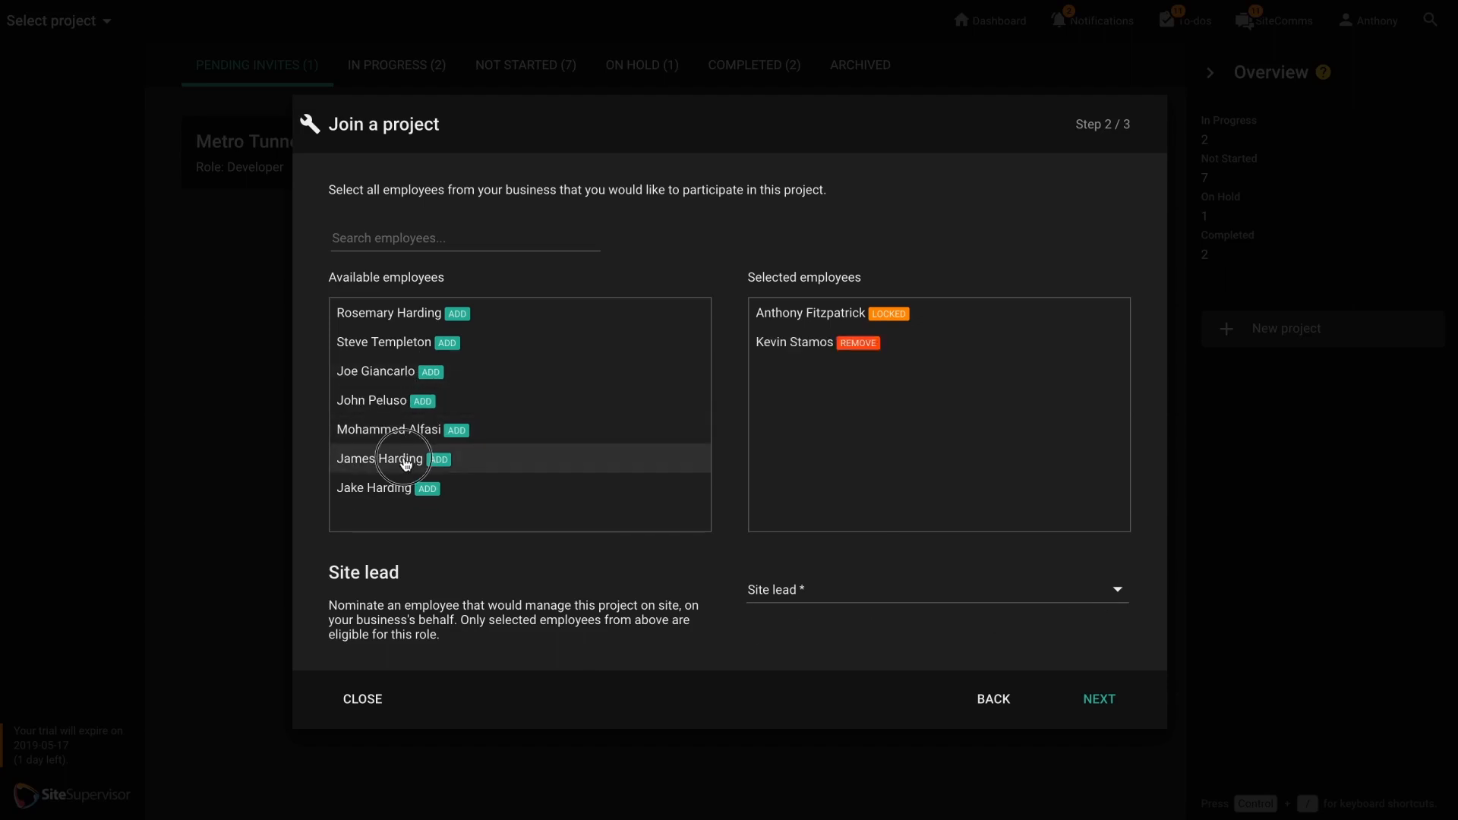
click(399, 458)
click(393, 407)
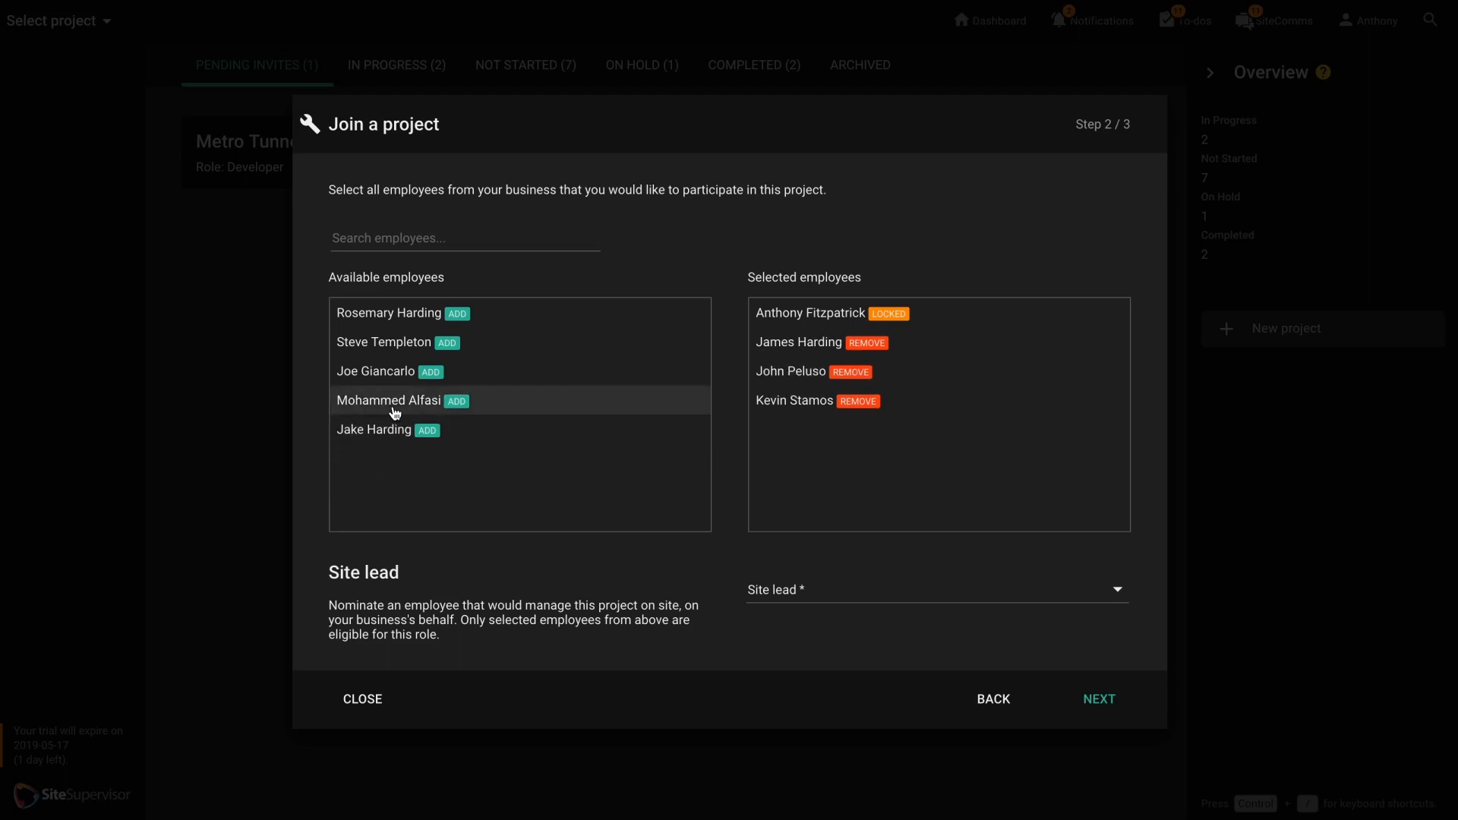
Remove the third selected employee and add the last available employee to the project instead.
click(872, 379)
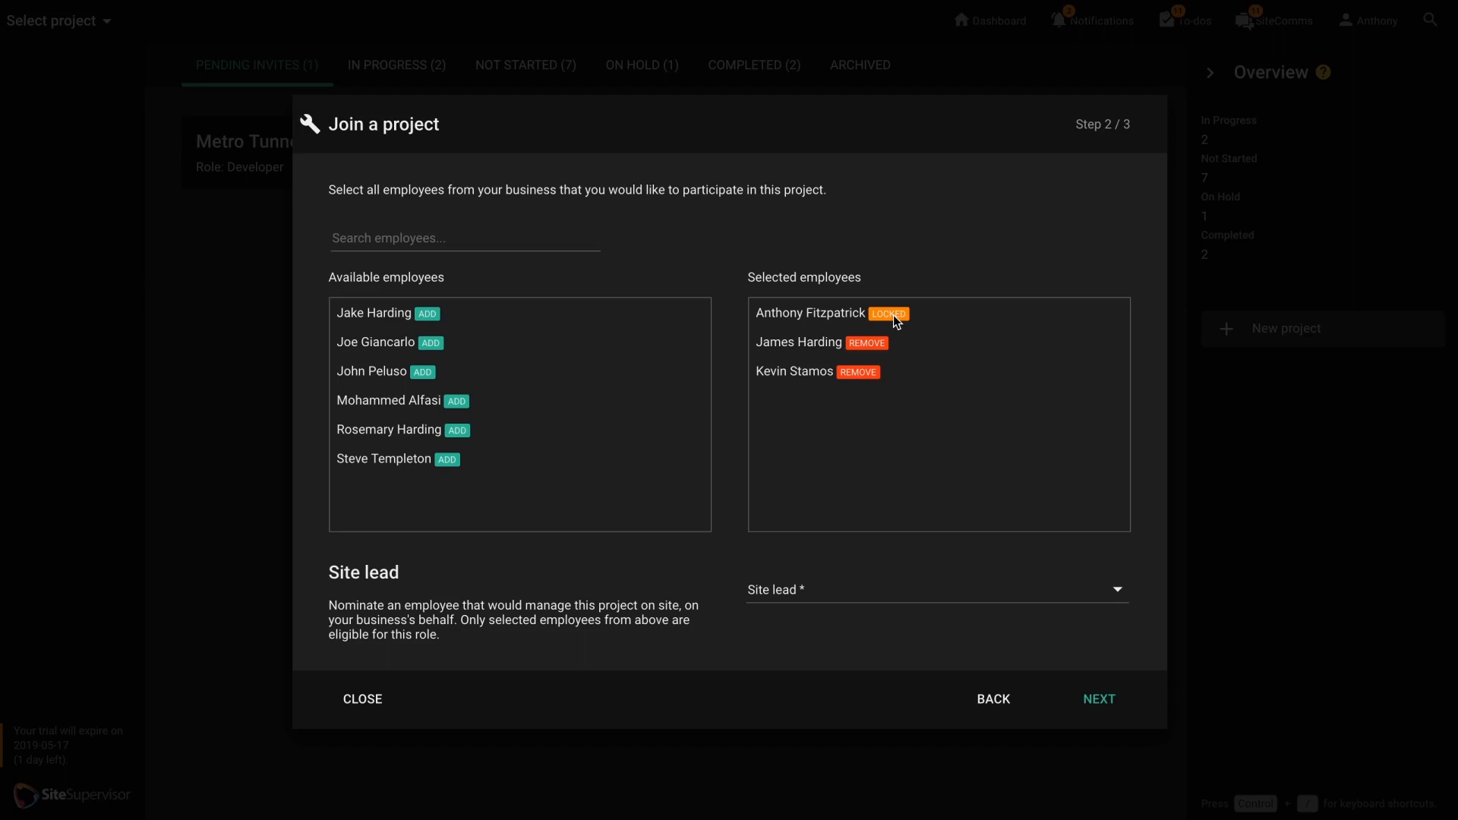
click(823, 593)
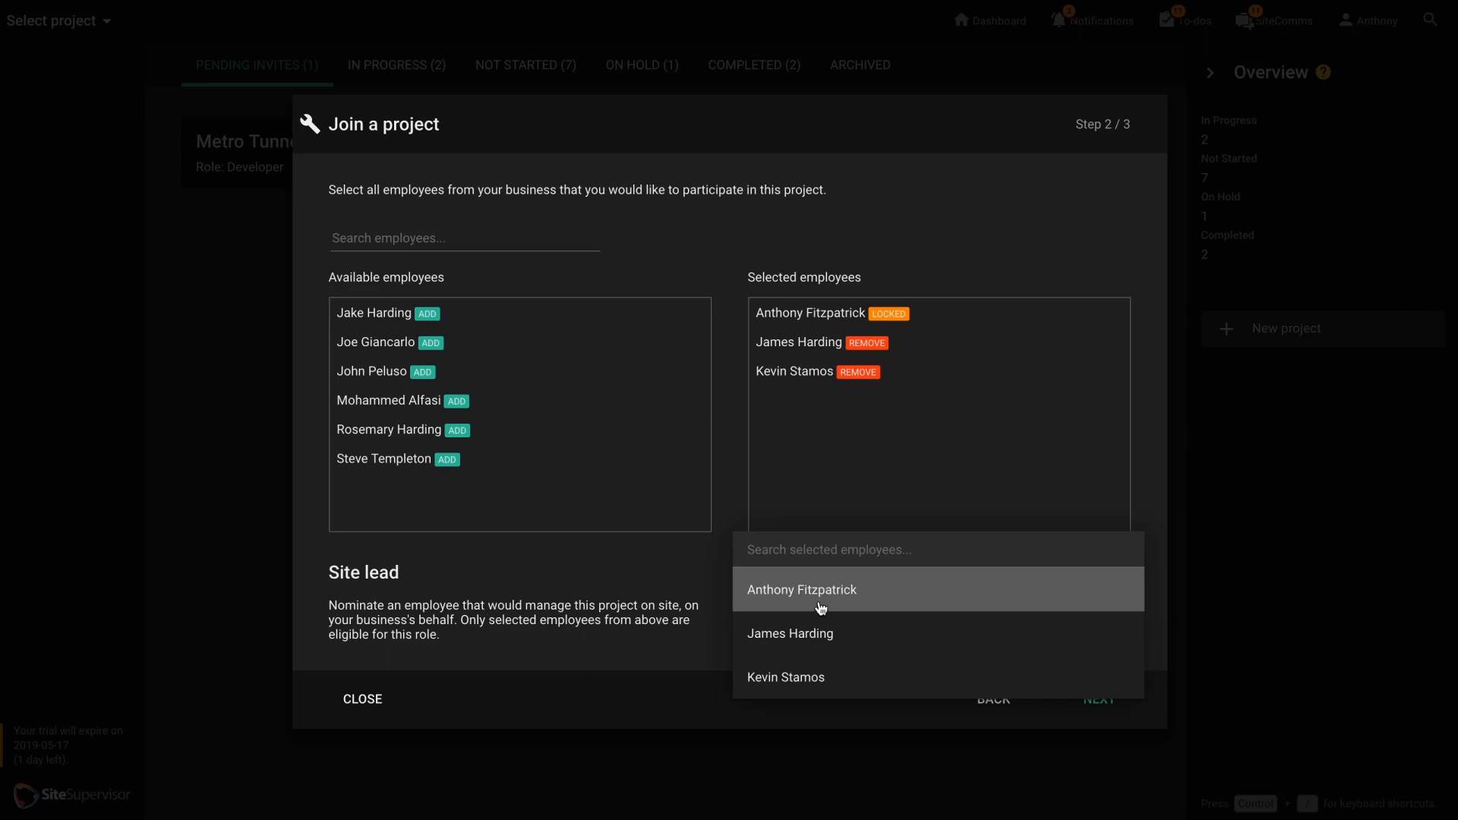
click(692, 596)
click(393, 460)
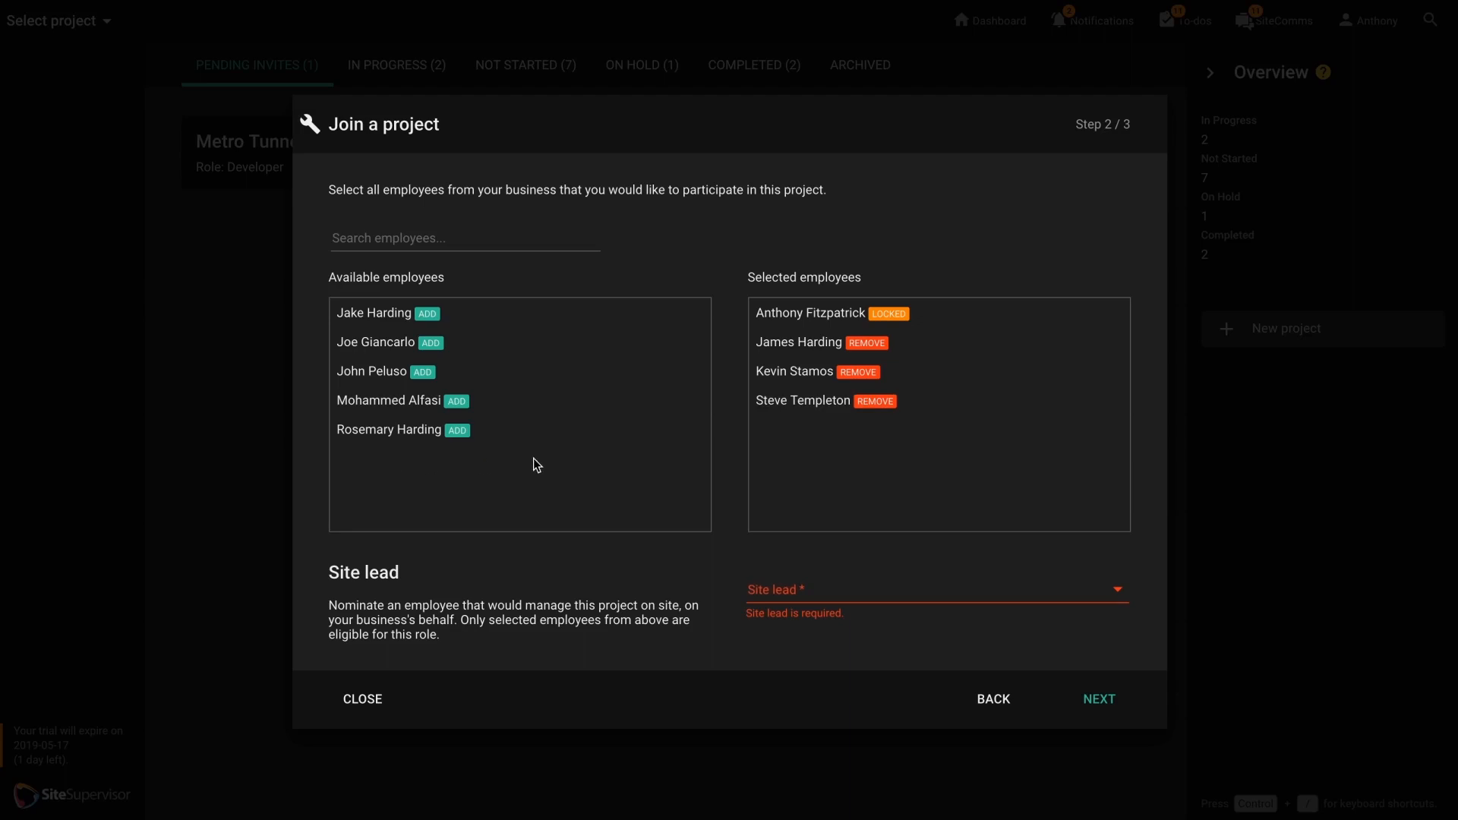
Nominate the locked employee as site lead and continue to the roles and reporting hierarchy.
click(774, 596)
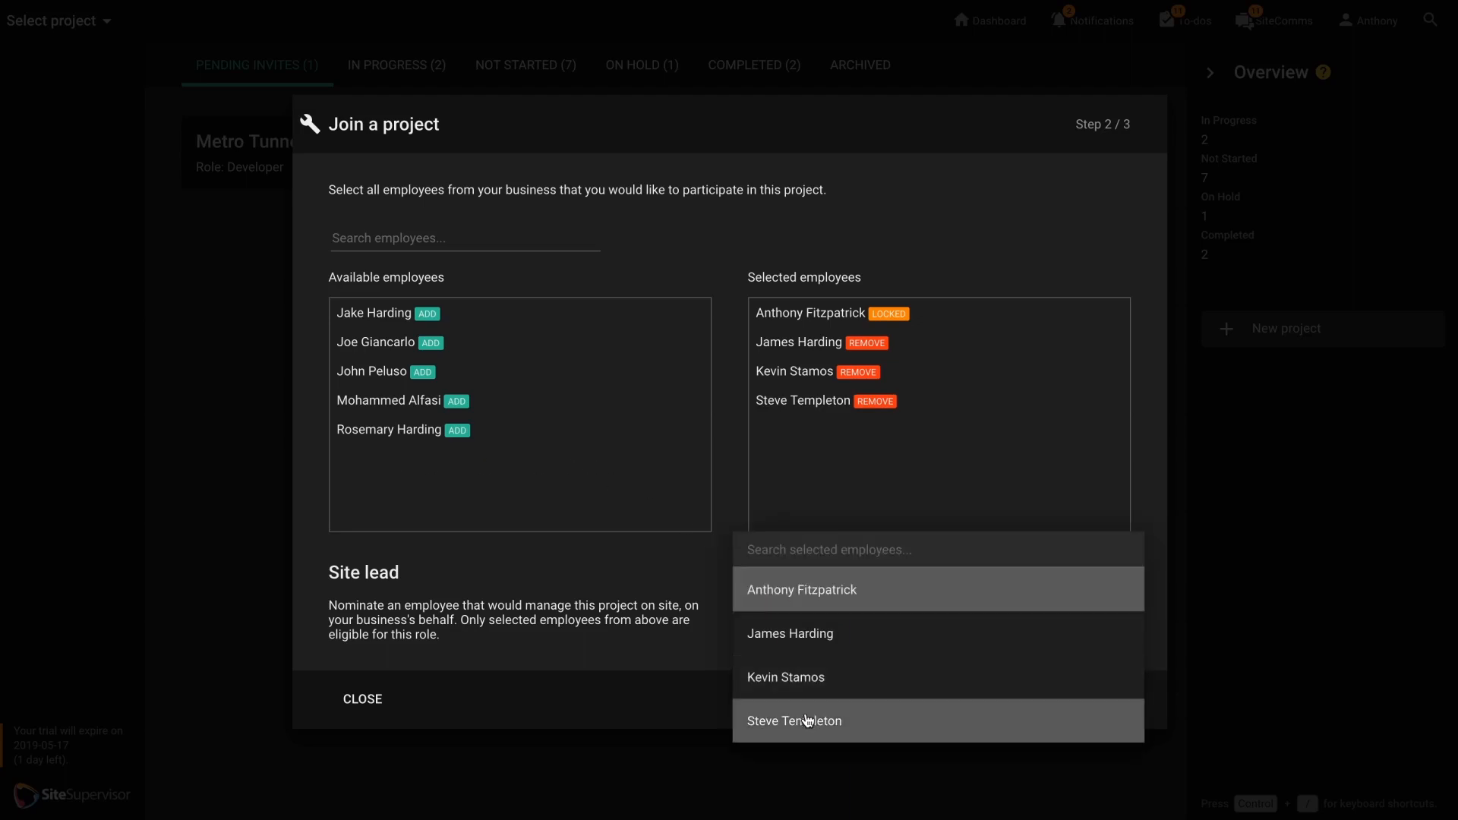
click(832, 601)
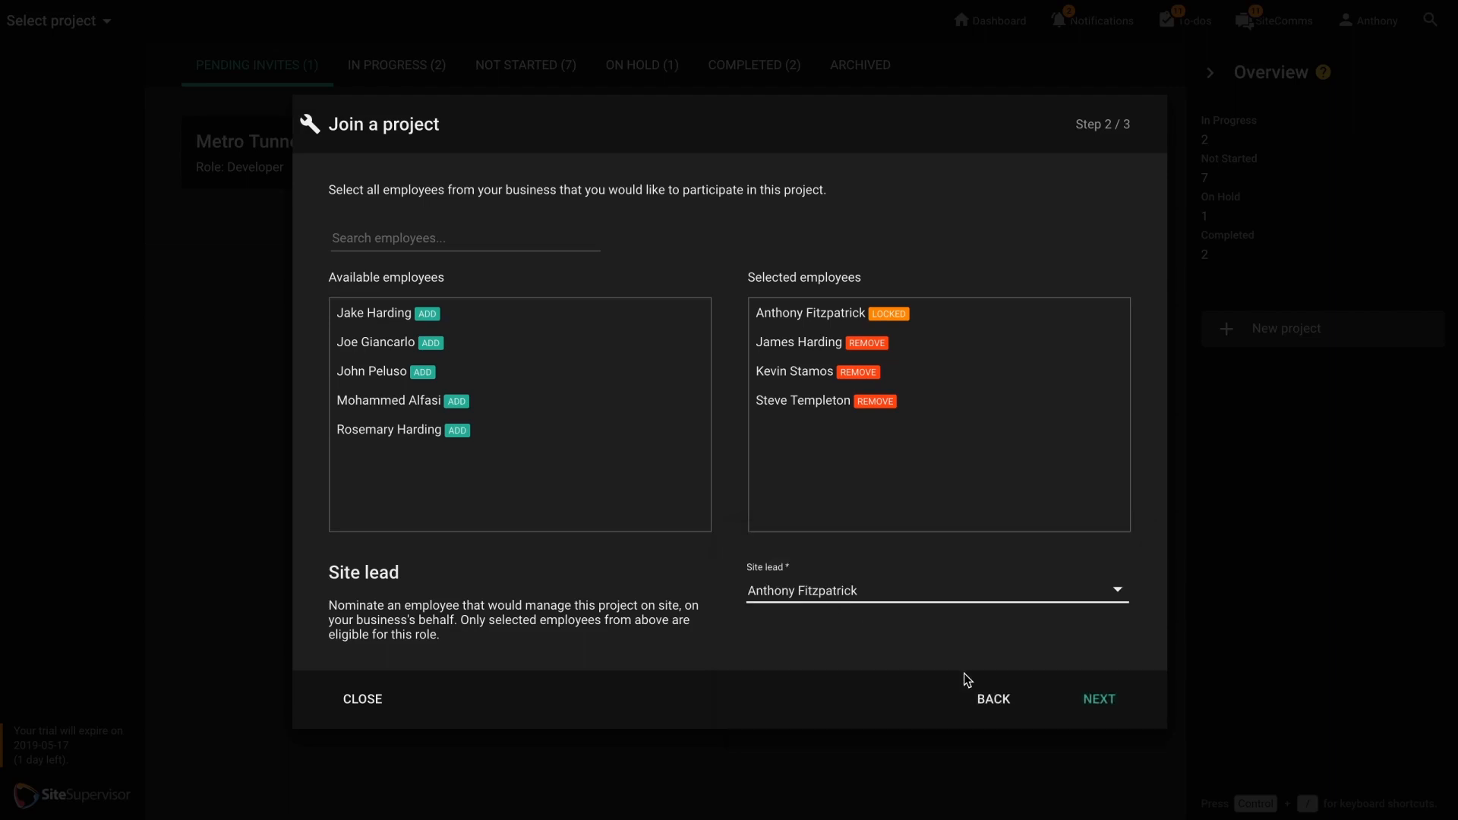
click(1097, 701)
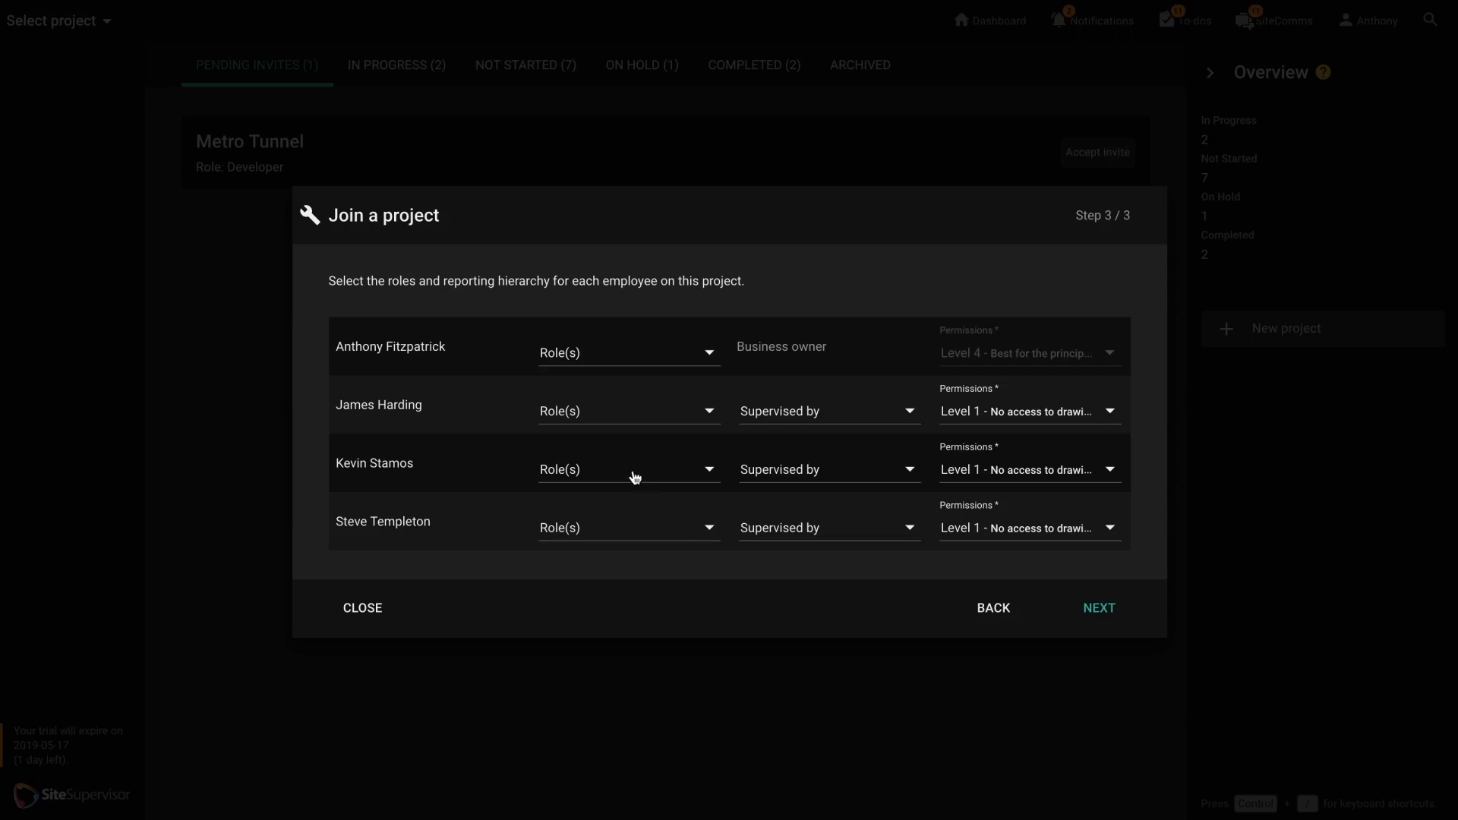
Assign the First Aid Officer and Leading Hand roles to the second listed employee.
click(580, 418)
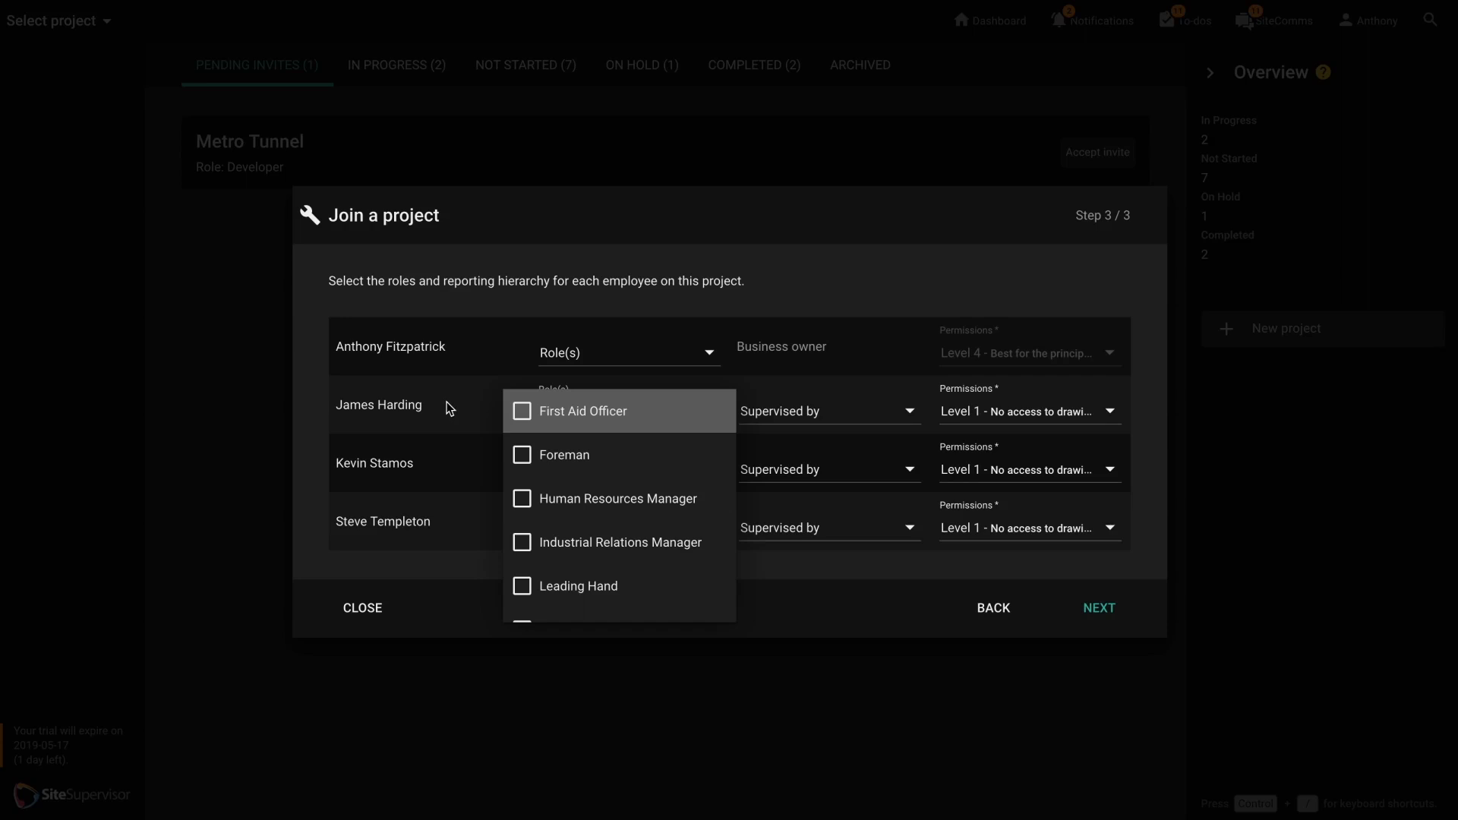
click(555, 417)
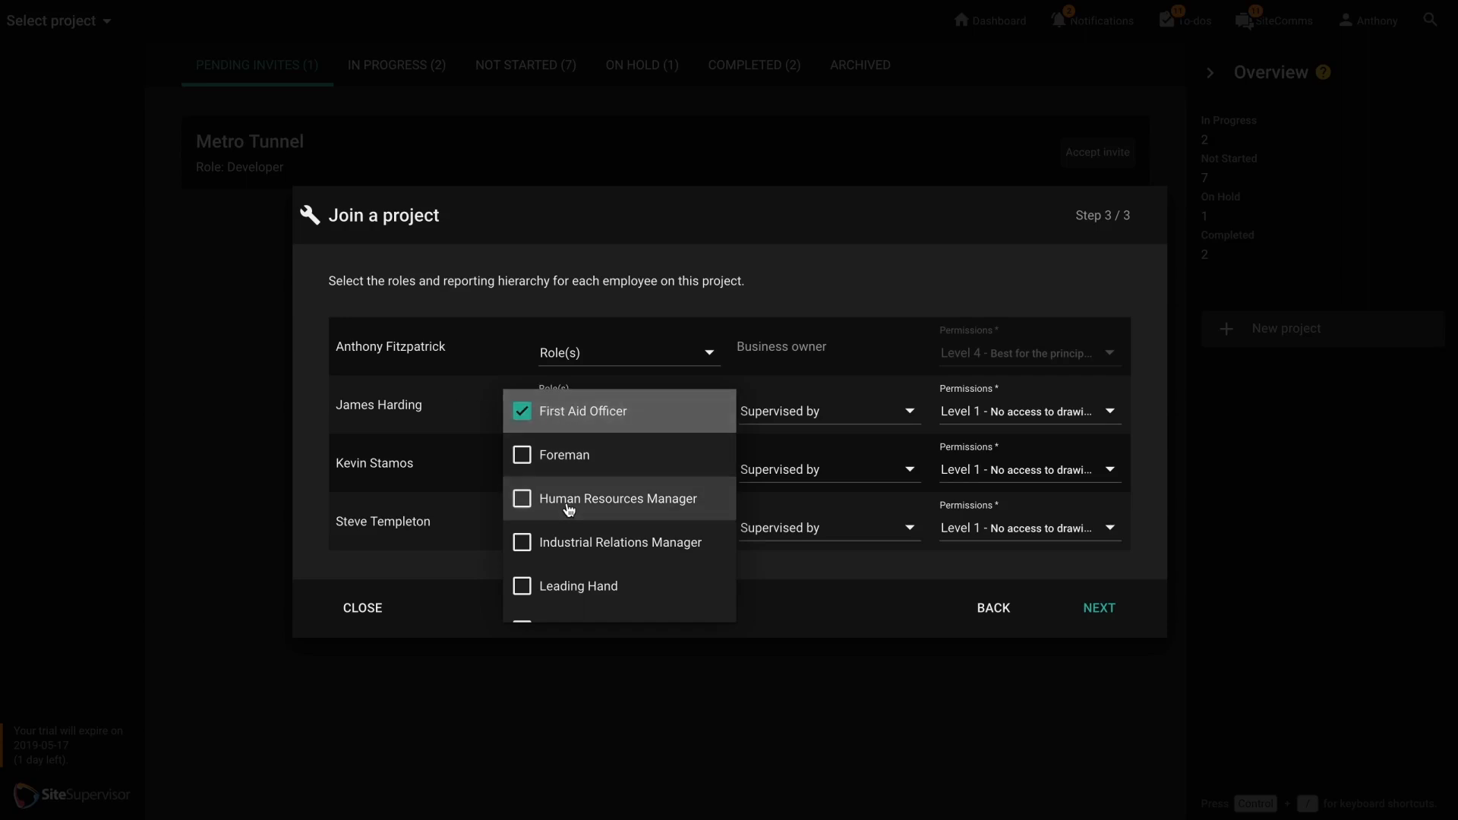
scroll(568, 505, down, 3)
click(563, 475)
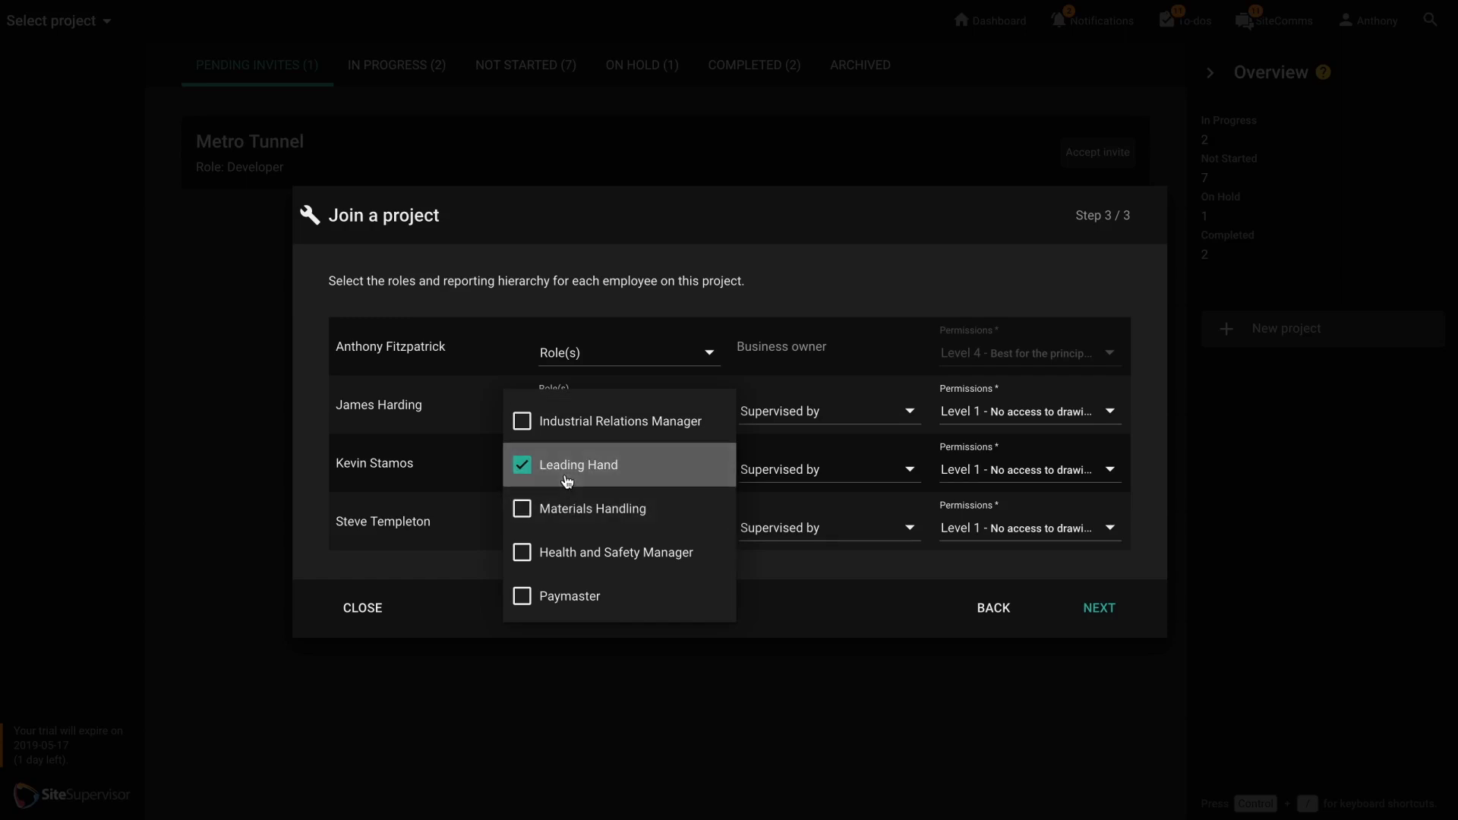
click(439, 492)
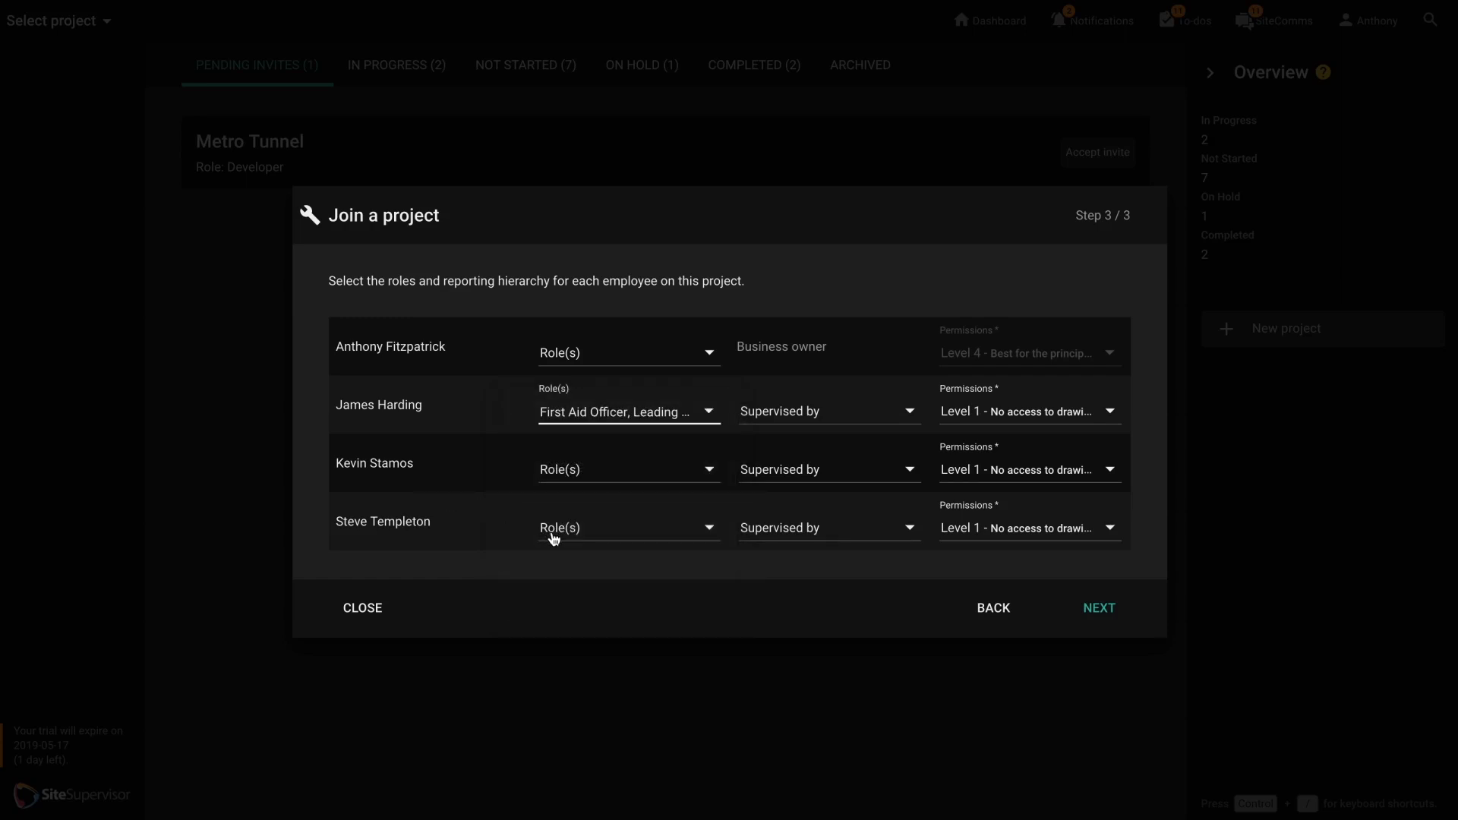
Set the business owner as supervisor of the second and third employees, and the second employee as supervisor of the fourth.
click(780, 414)
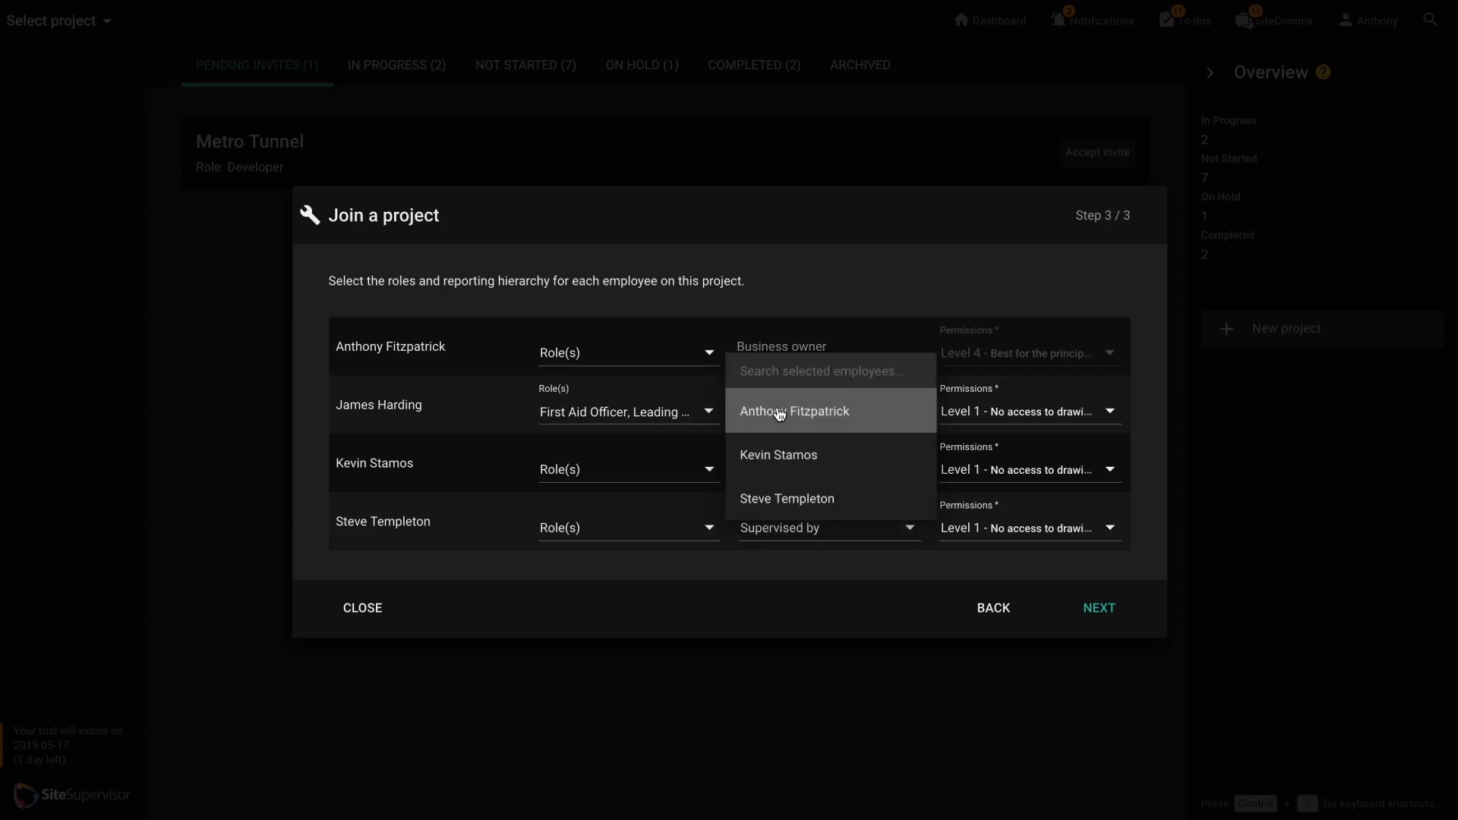
click(781, 411)
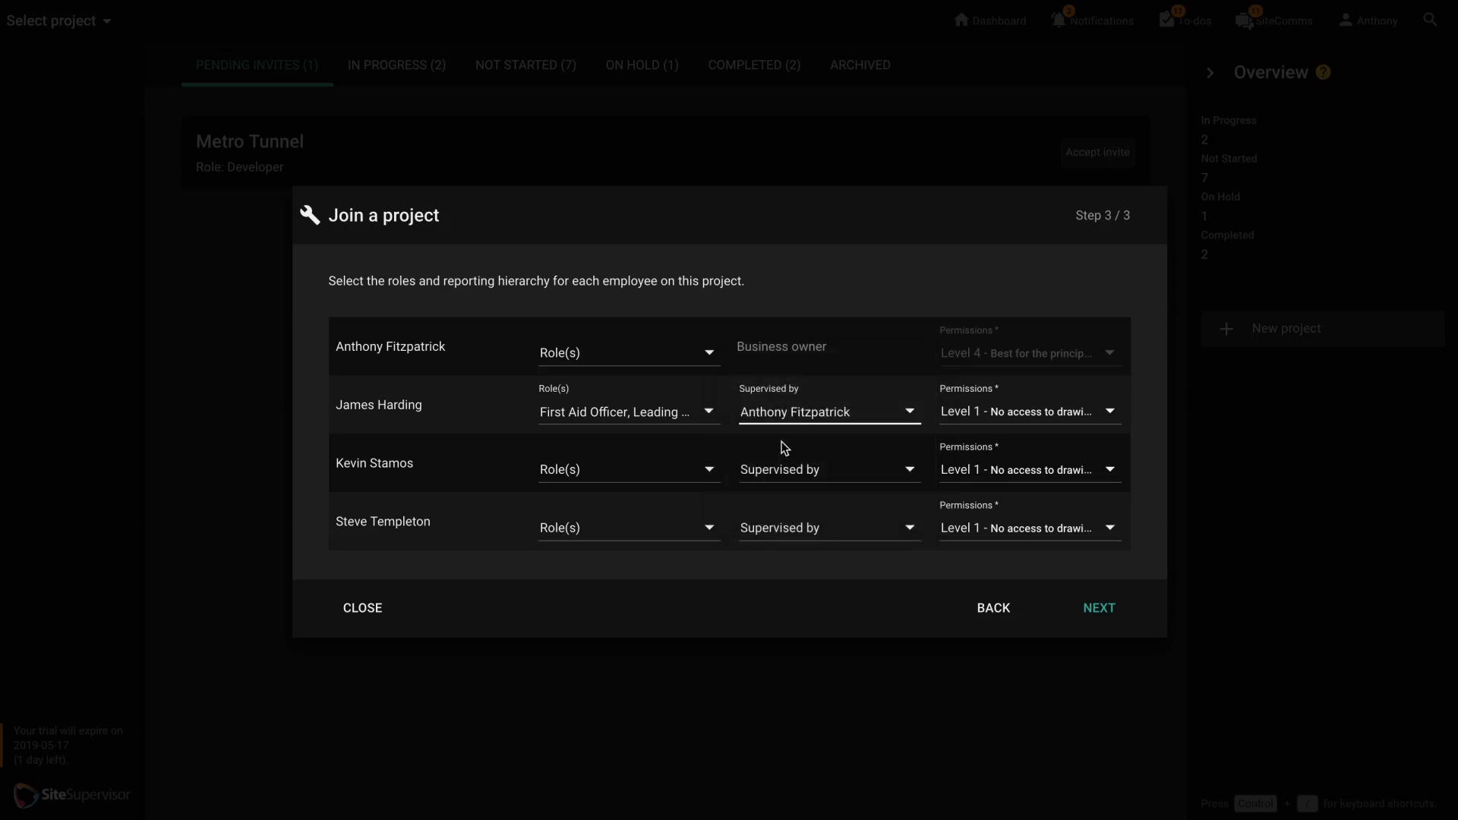
click(782, 458)
click(783, 470)
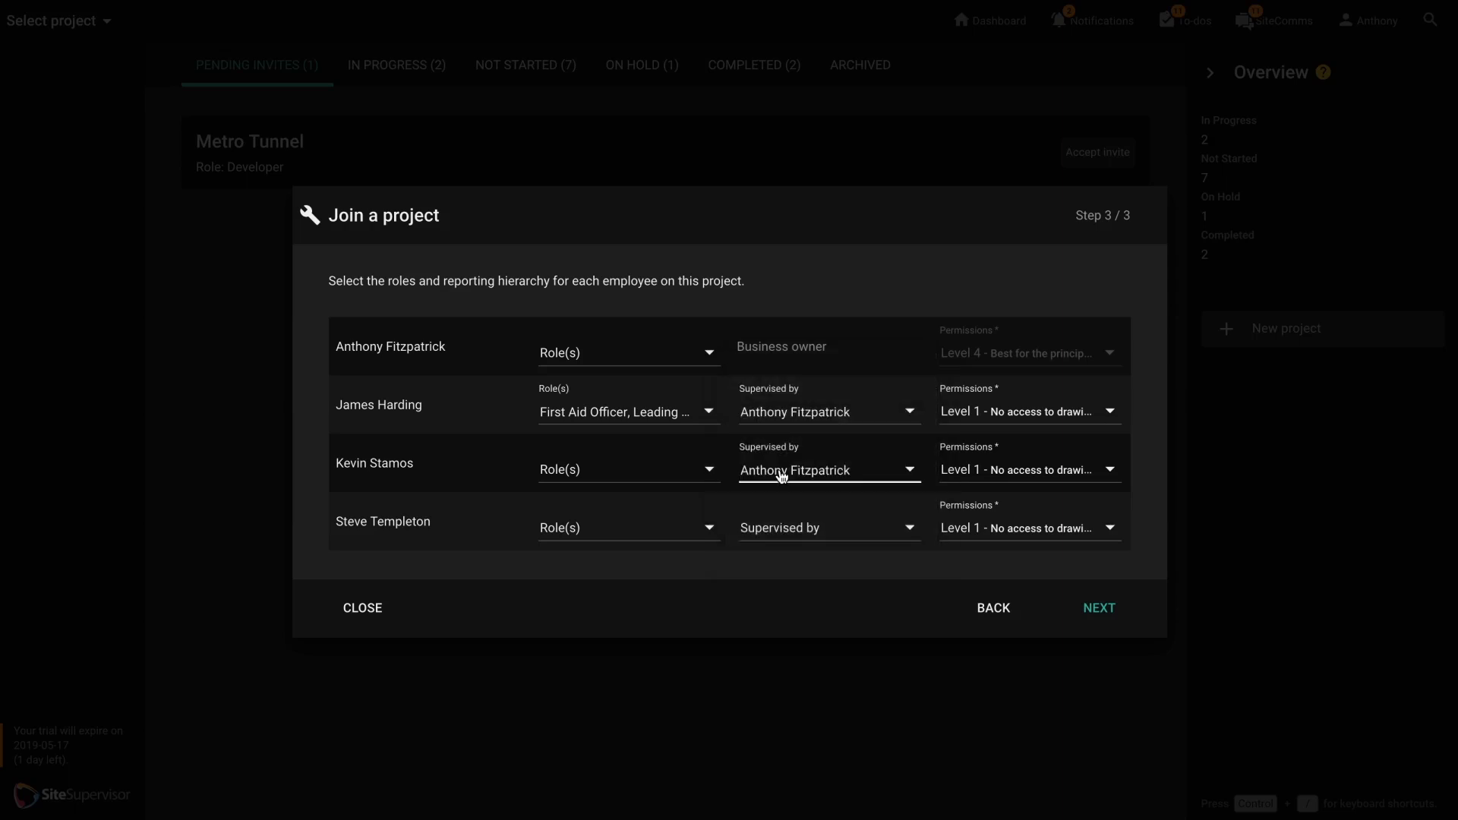
click(782, 535)
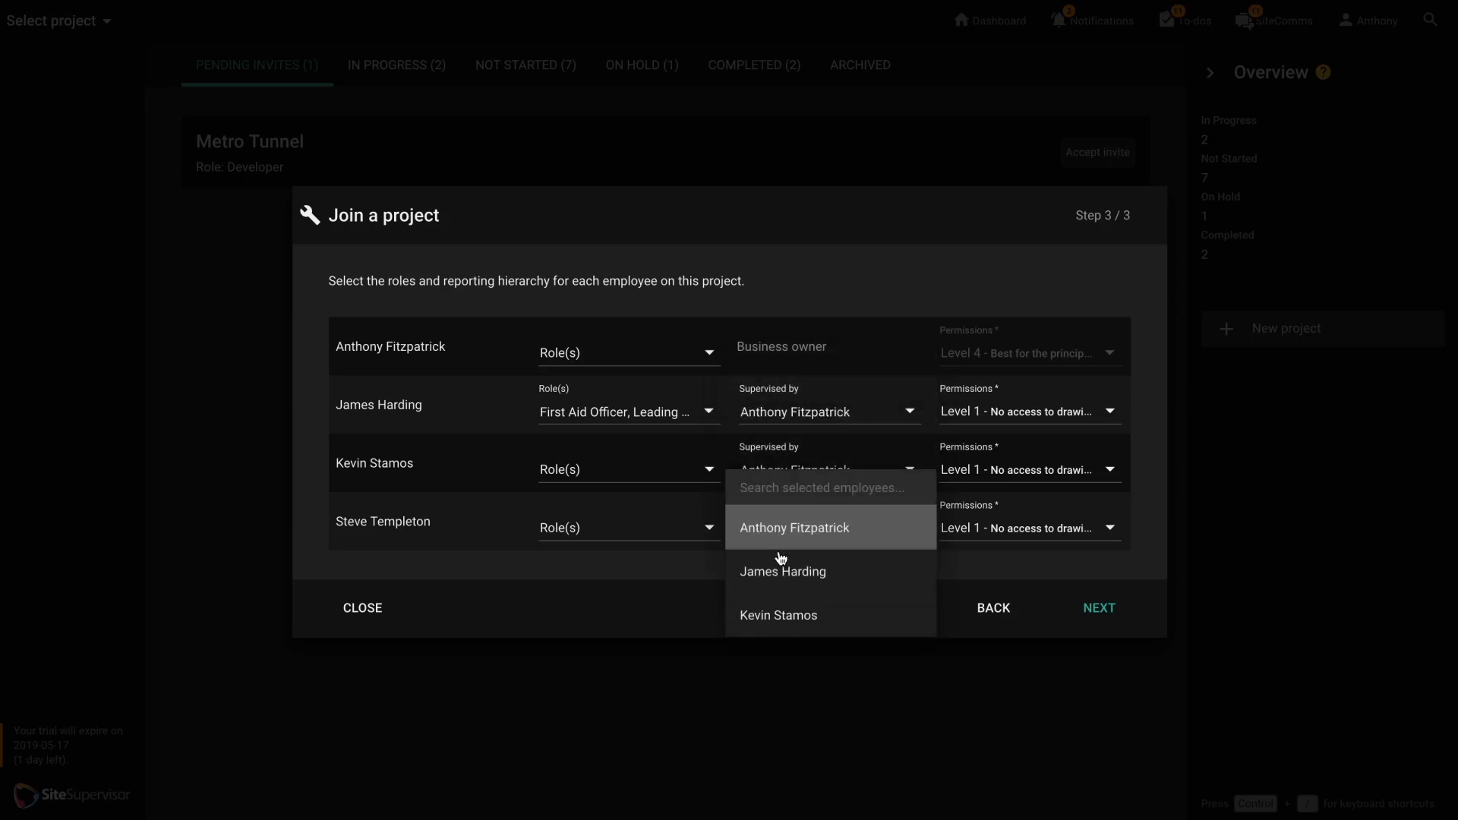
click(779, 578)
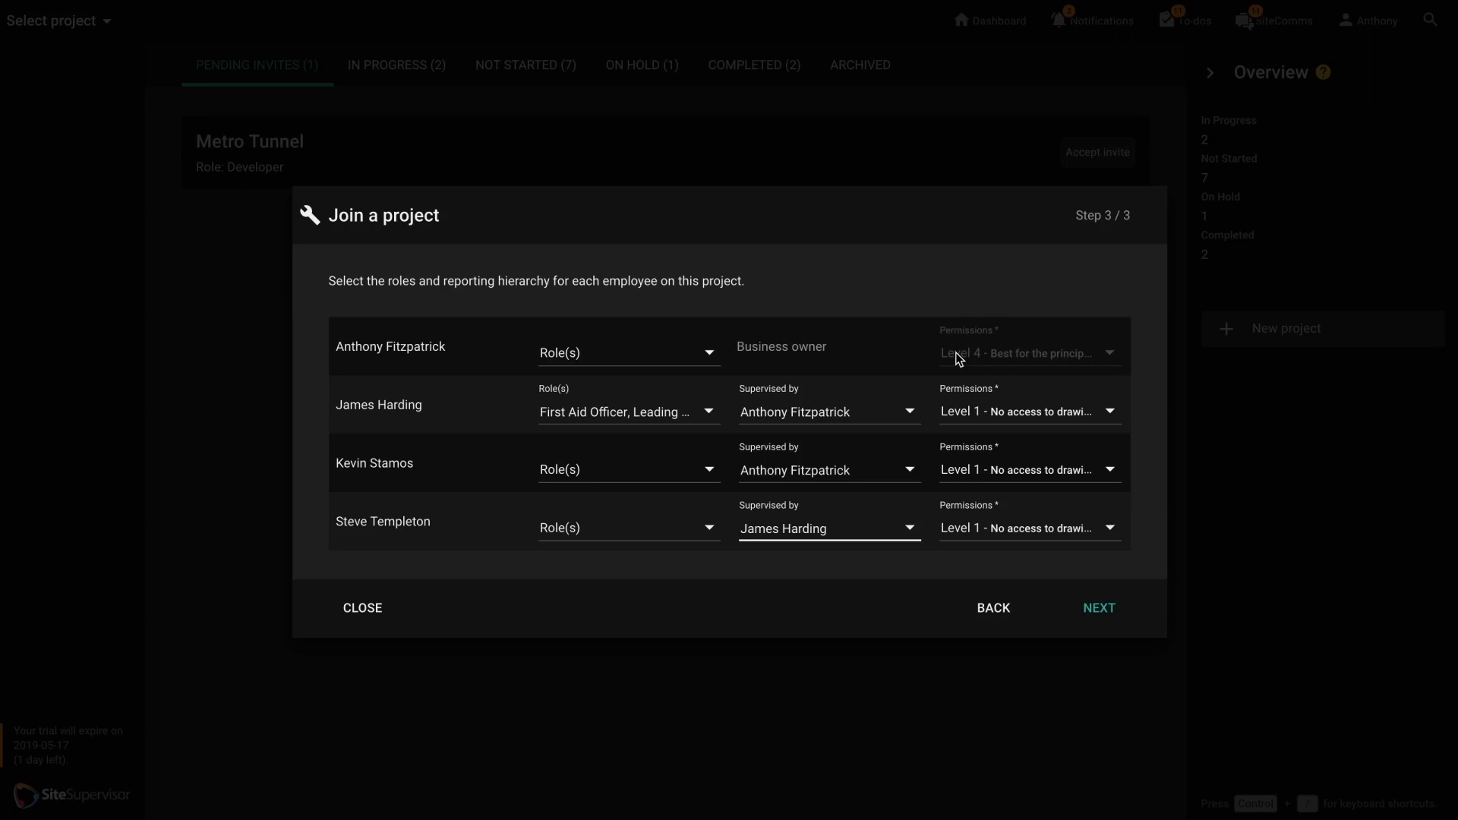
Grant Level 2 permissions to the three employees below the business owner and finish joining the project.
click(974, 420)
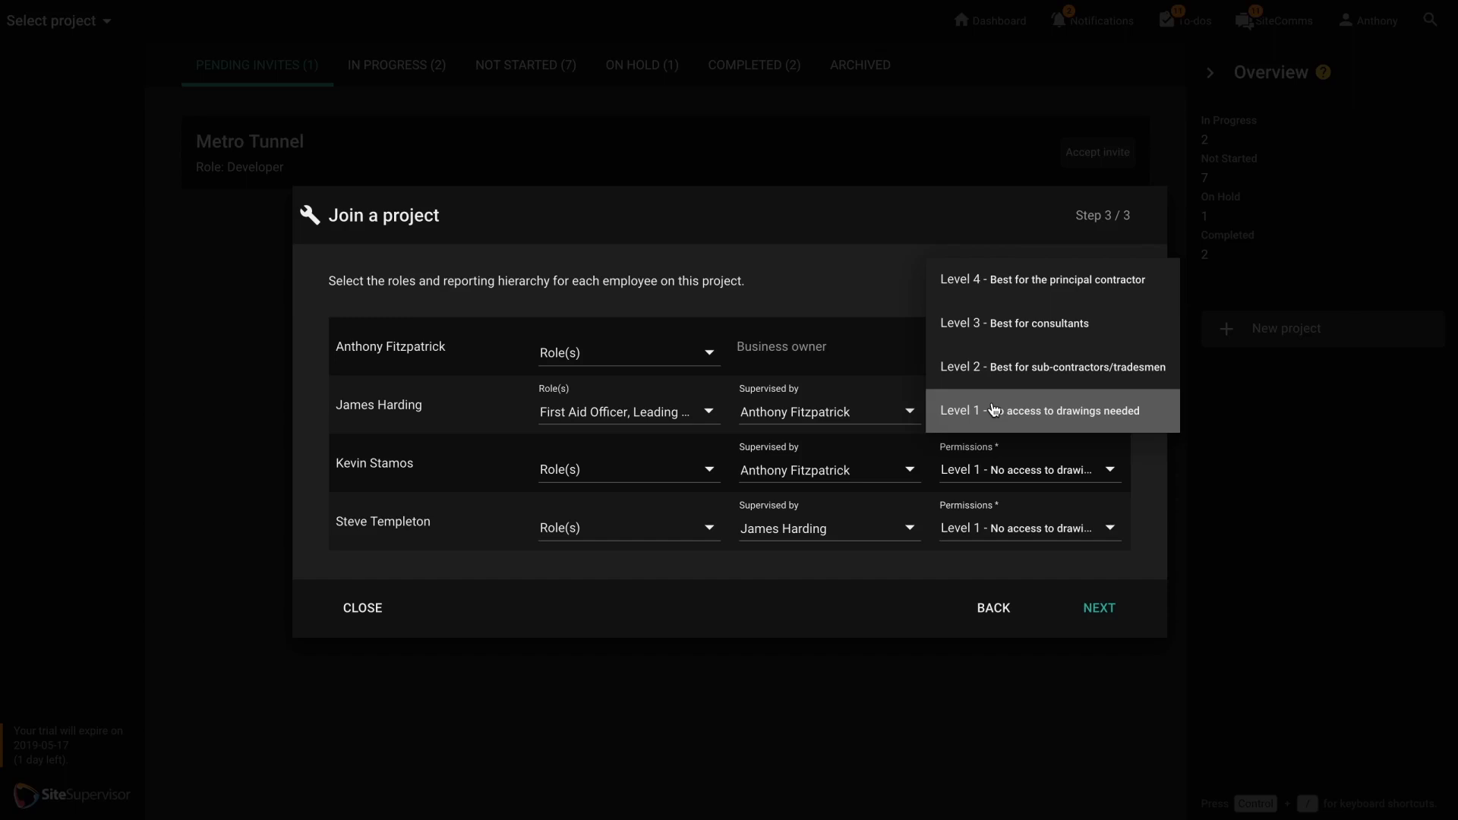
click(1005, 365)
click(979, 466)
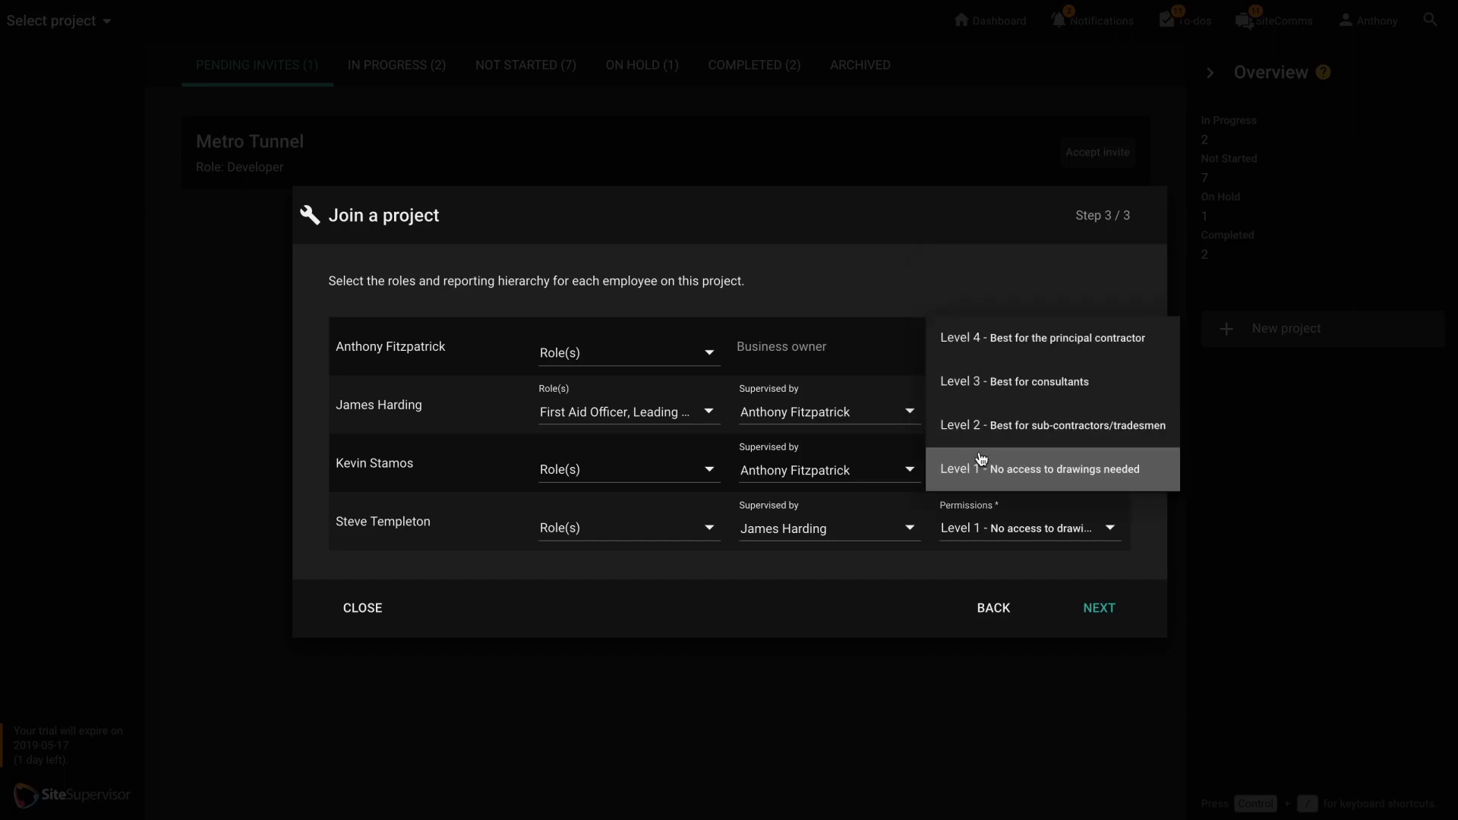
click(979, 441)
click(979, 525)
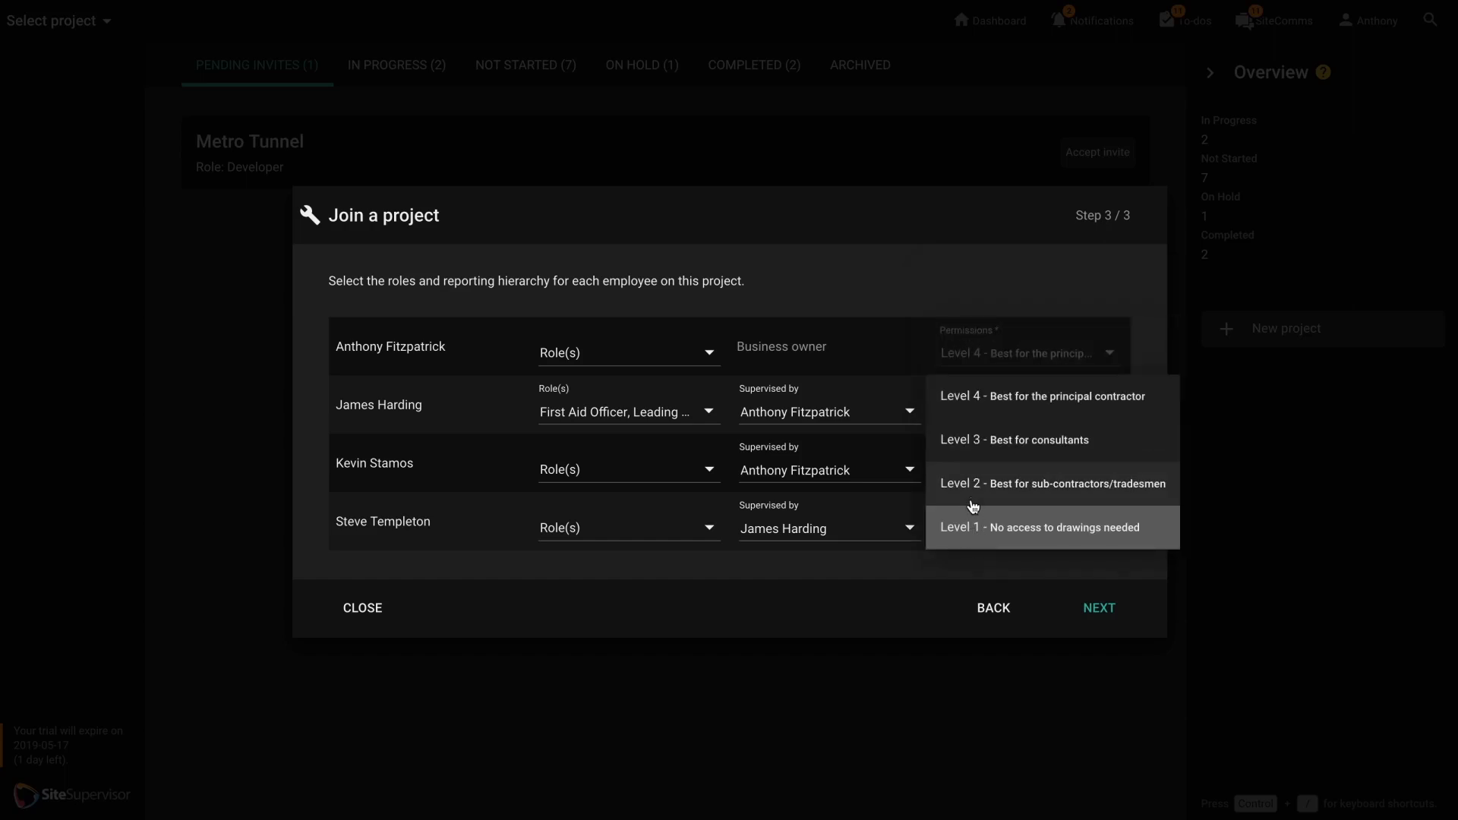
click(973, 492)
click(965, 570)
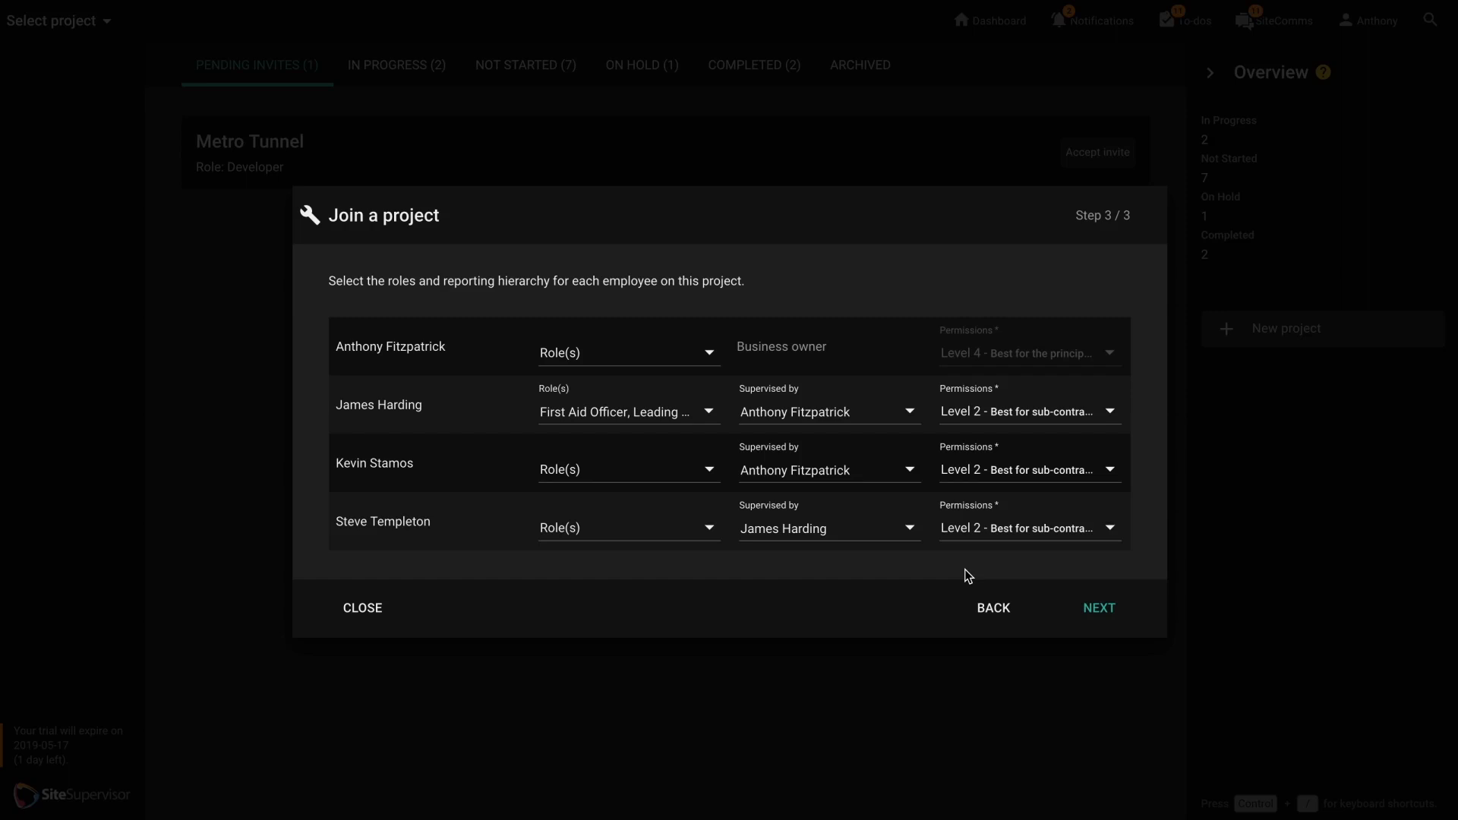
click(1125, 607)
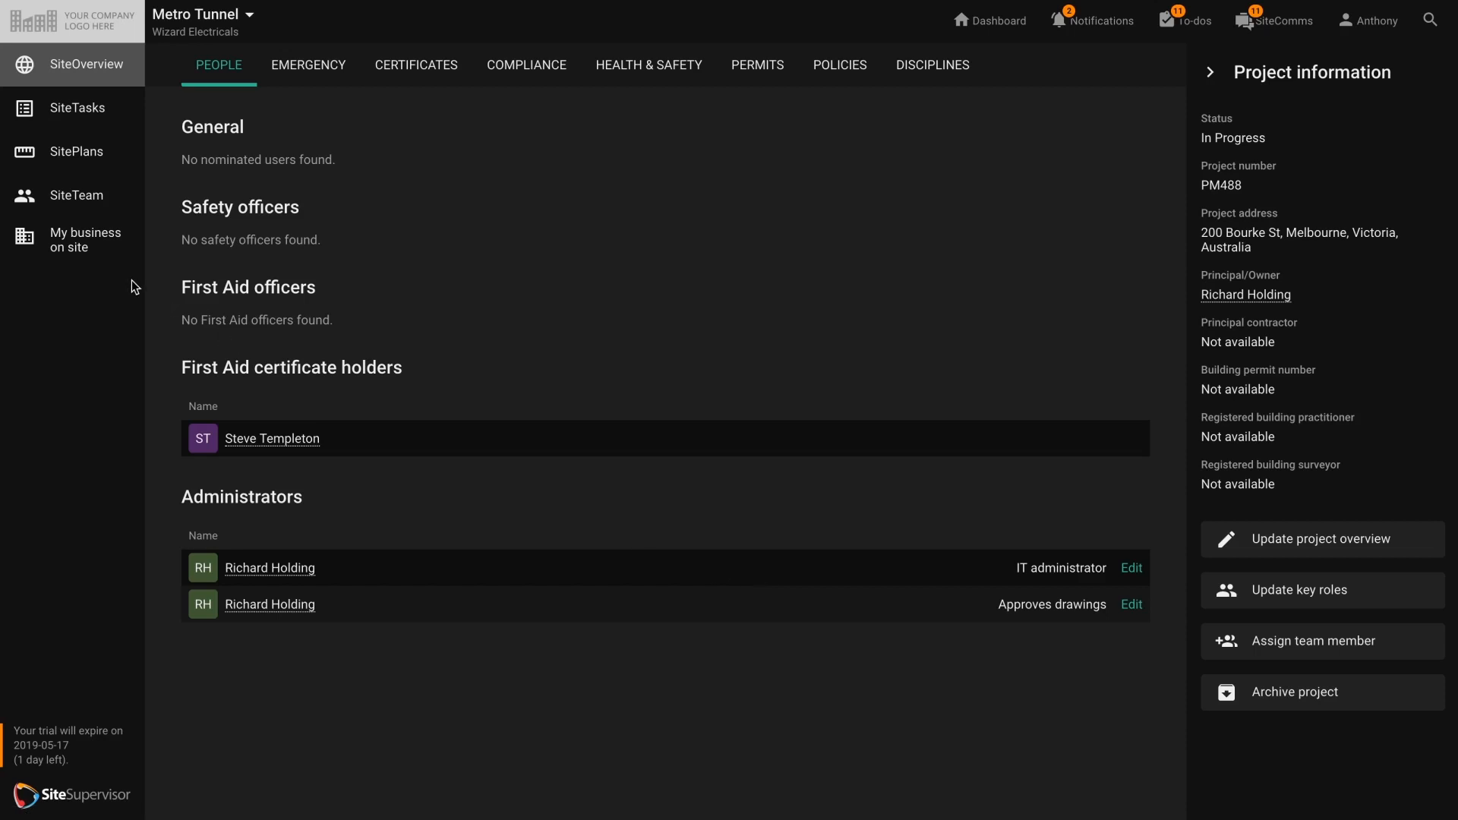
Examine the supervisor and access level options of the last employee listed under My business on site.
click(96, 249)
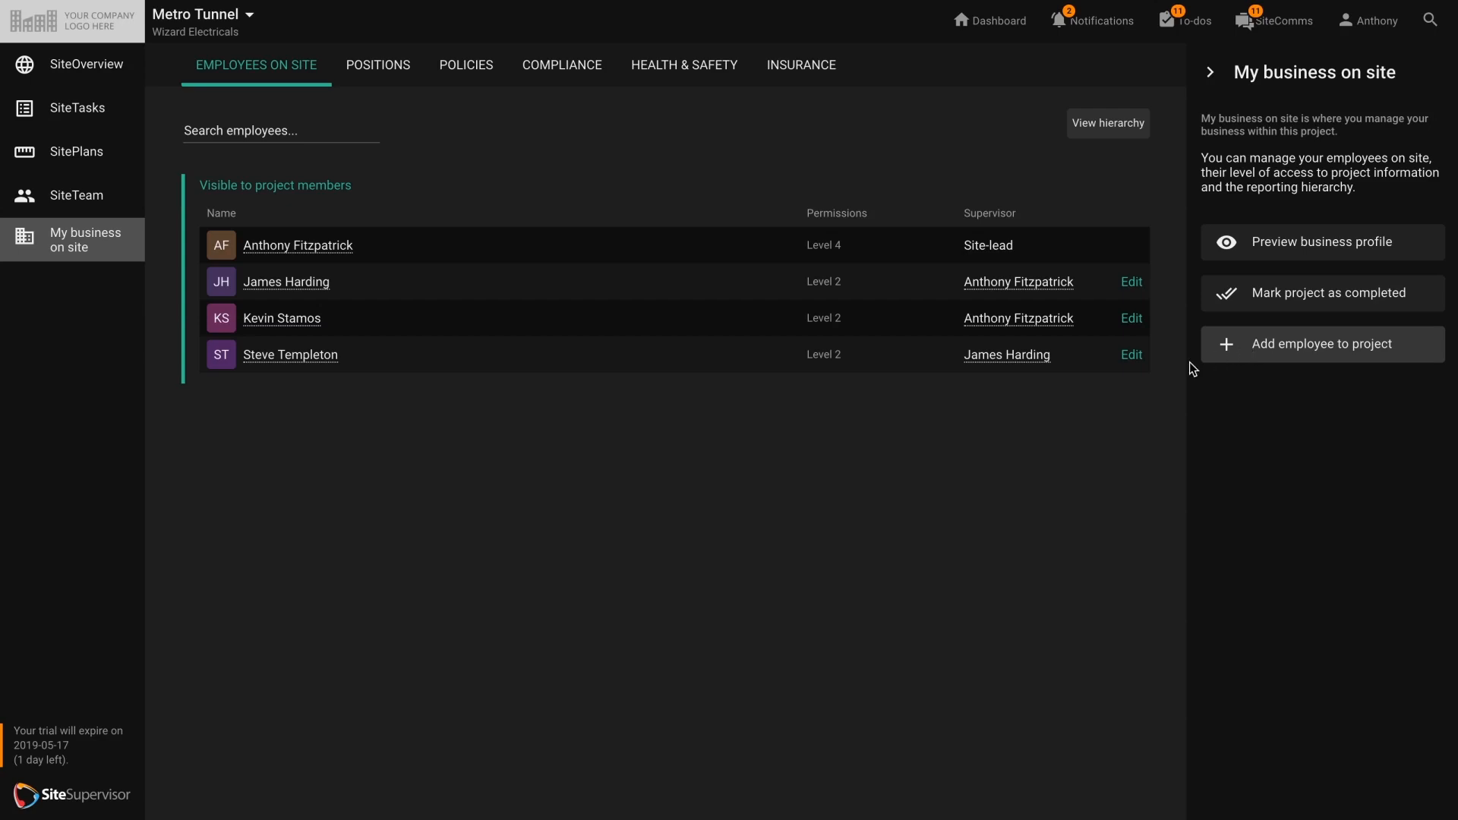
click(1131, 355)
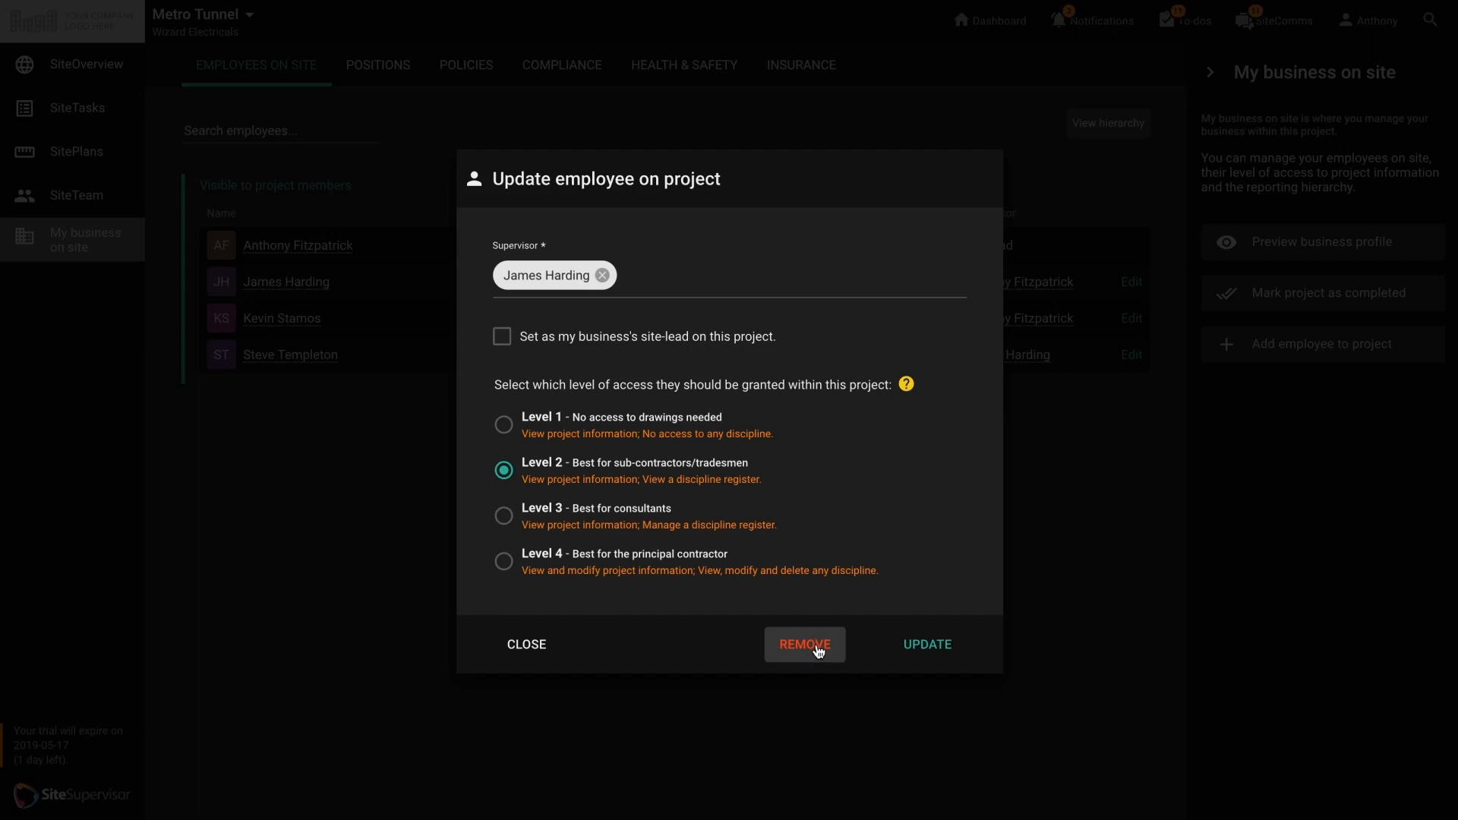
click(552, 651)
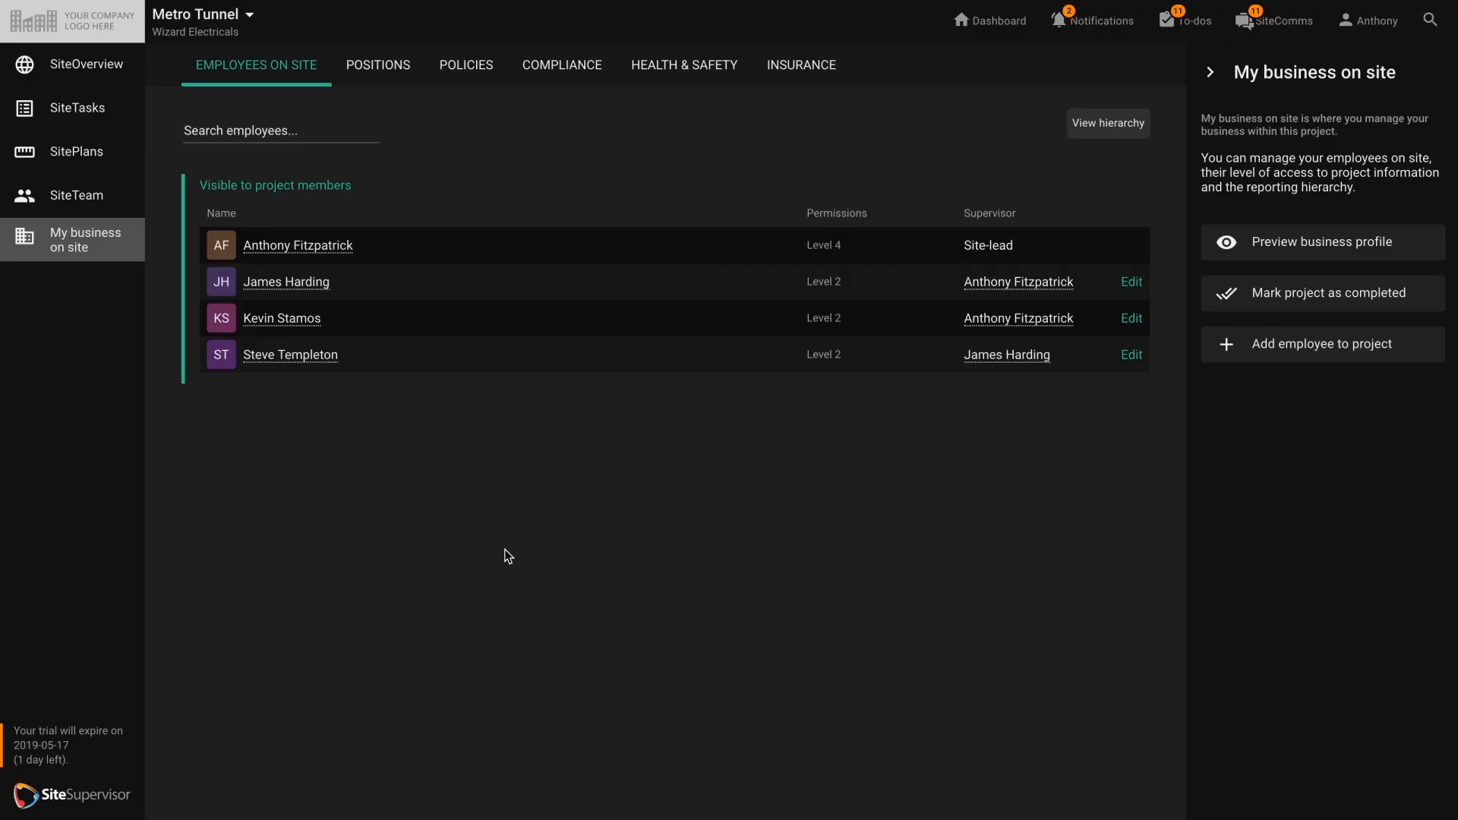
View the policy documents the business has assigned to the Metro Tunnel project.
click(474, 69)
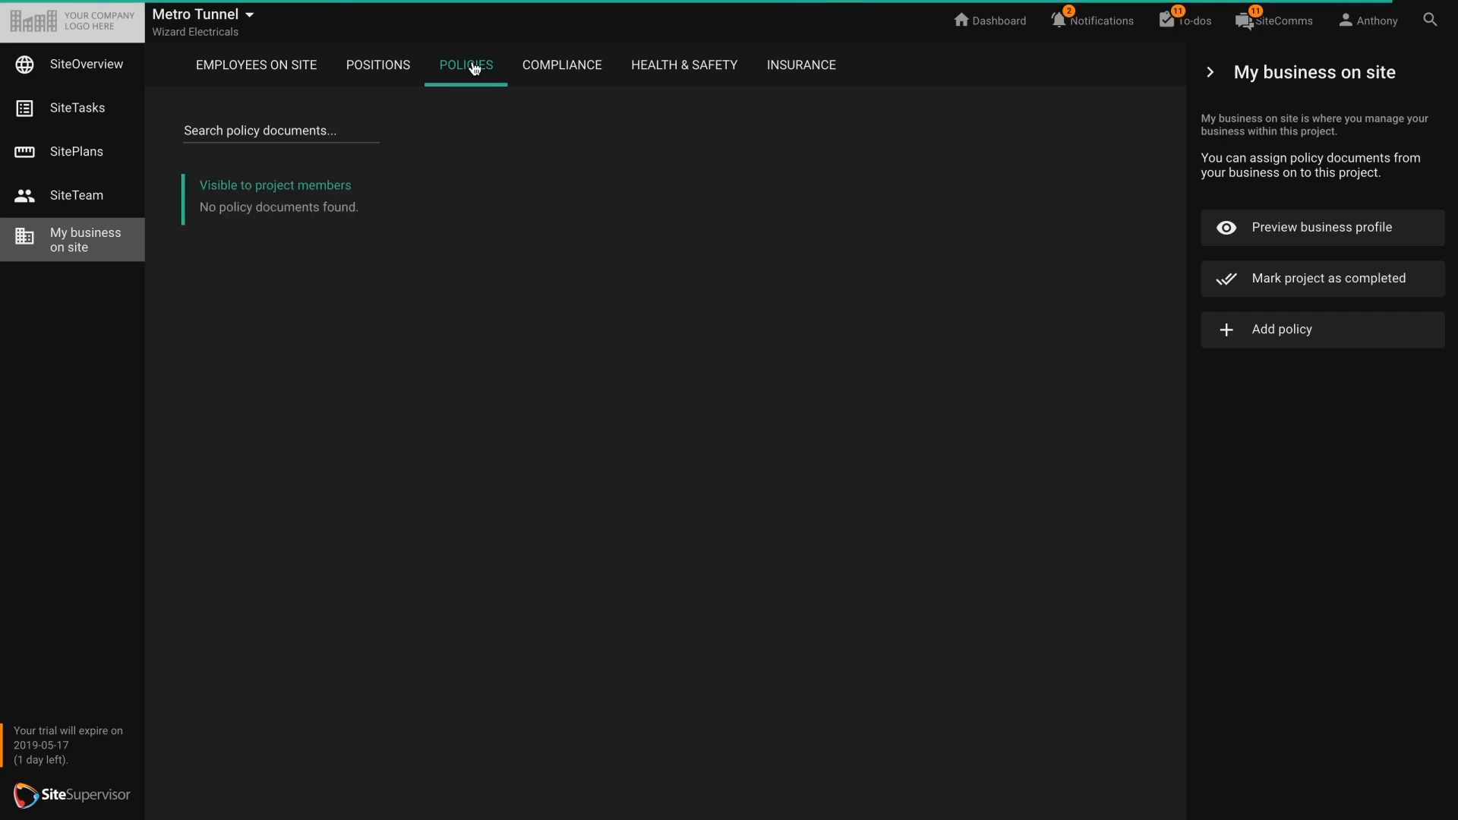